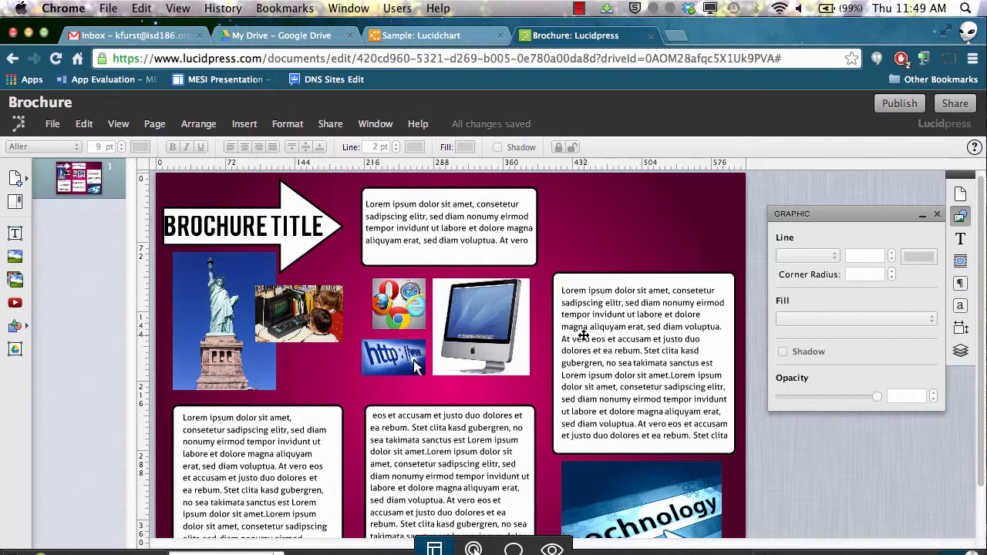
Glance at the Sample Lucidchart diagram in the other tab and return to the Brochure document
click(428, 35)
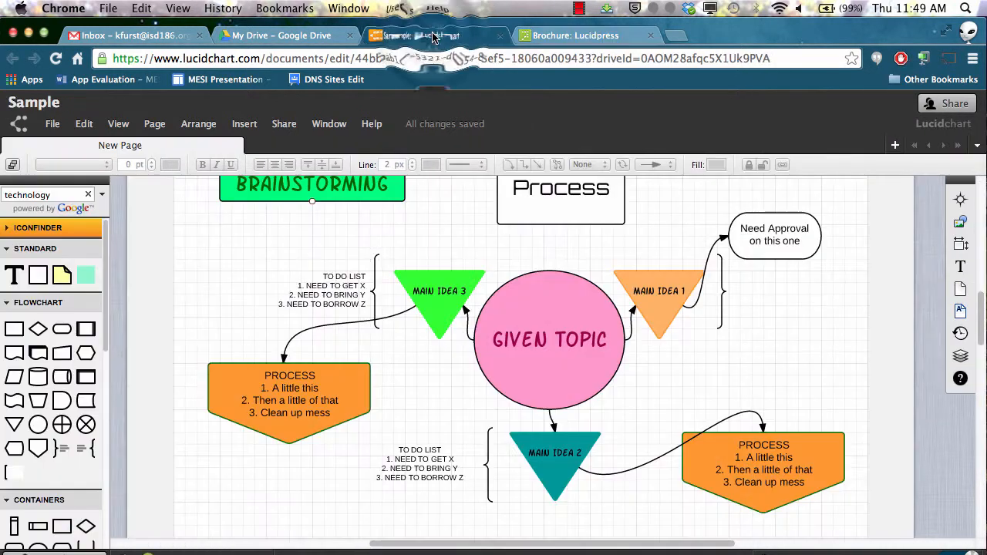
click(554, 37)
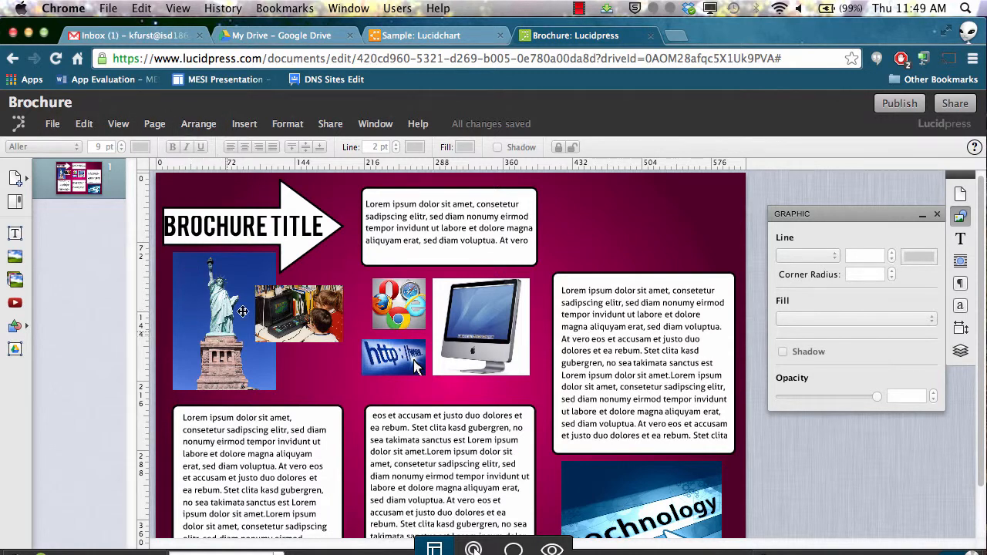
Select the Statue of Liberty image, the classroom photo and the right text box to inspect their properties
click(214, 316)
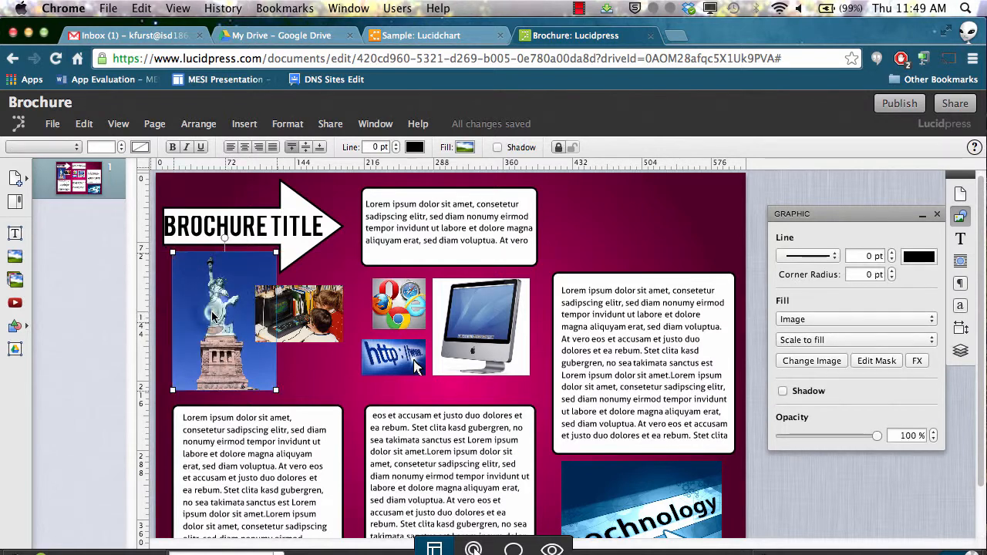
drag(214, 316, 217, 312)
mouse_move(332, 303)
mouse_down()
mouse_move(332, 316)
mouse_move(333, 301)
mouse_up()
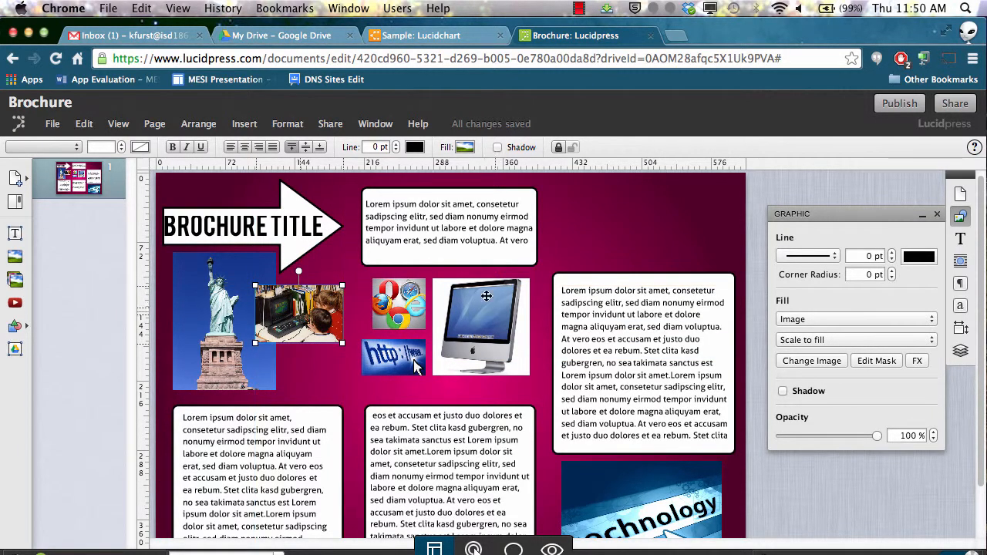
drag(583, 409, 619, 397)
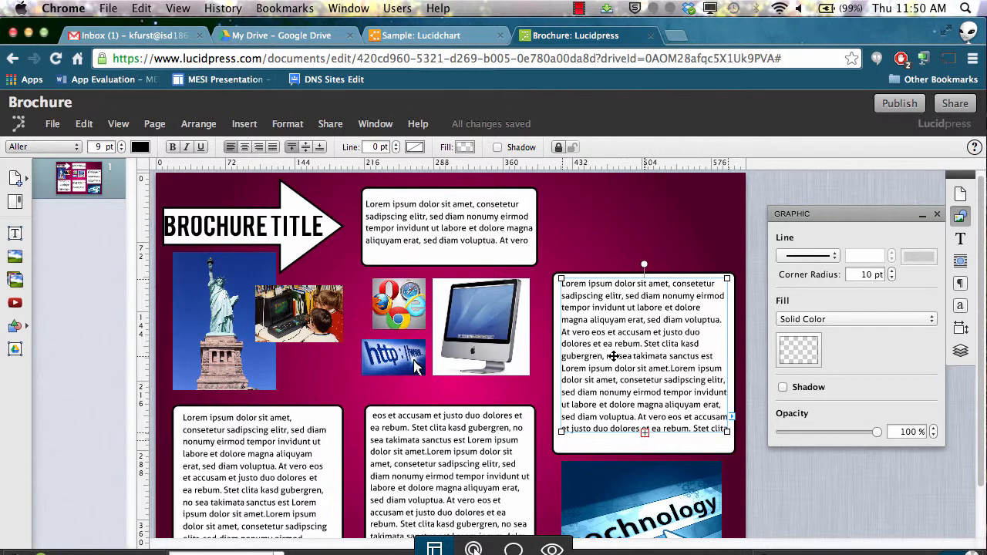
scroll(613, 357, down, 2)
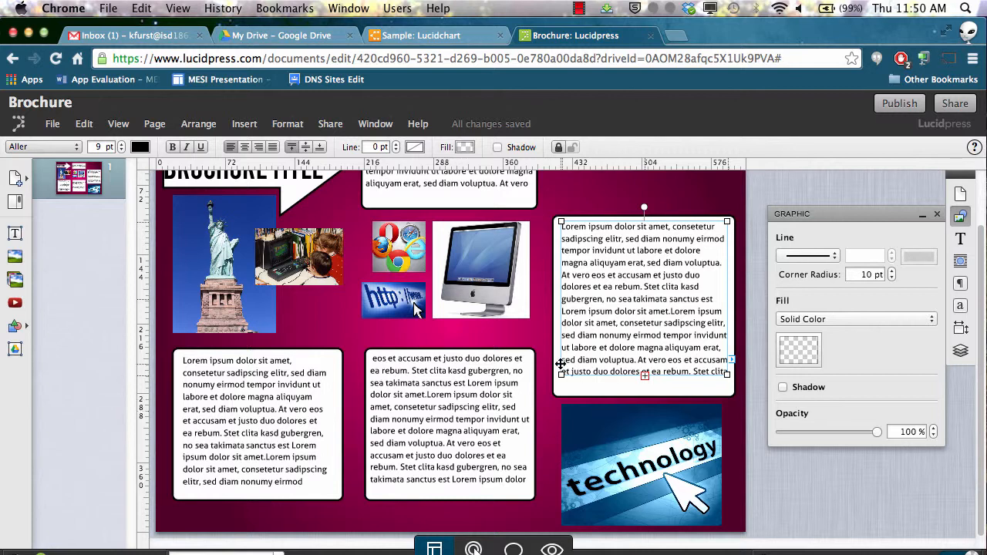
scroll(561, 363, up, 2)
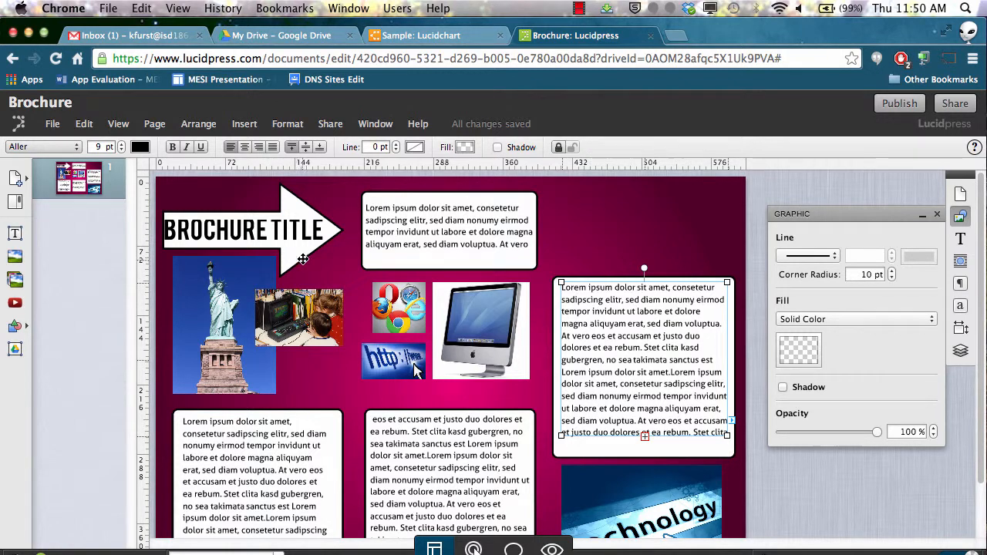
Move the top text box slightly down, just below the top of the brochure title arrow
click(398, 254)
click(391, 261)
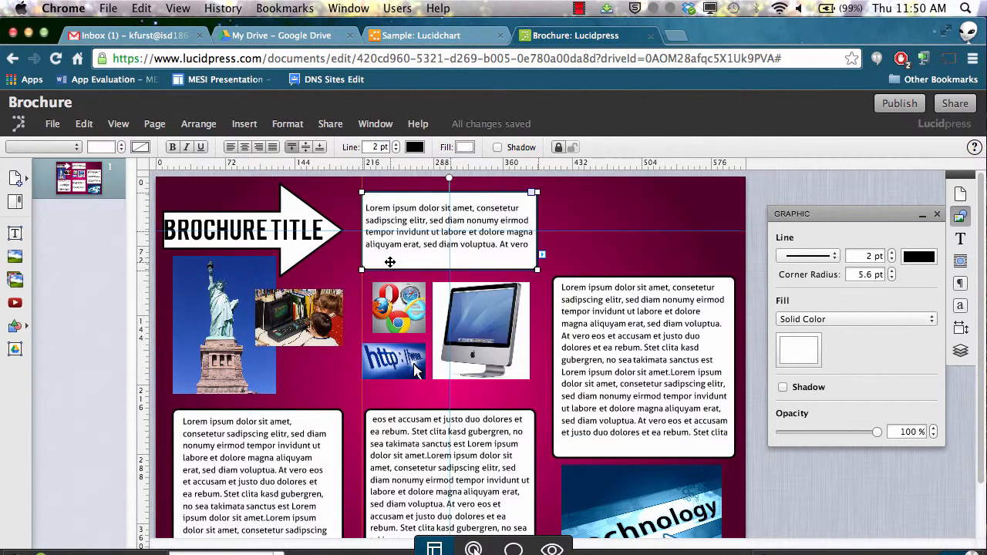
click(481, 255)
drag(482, 259, 482, 266)
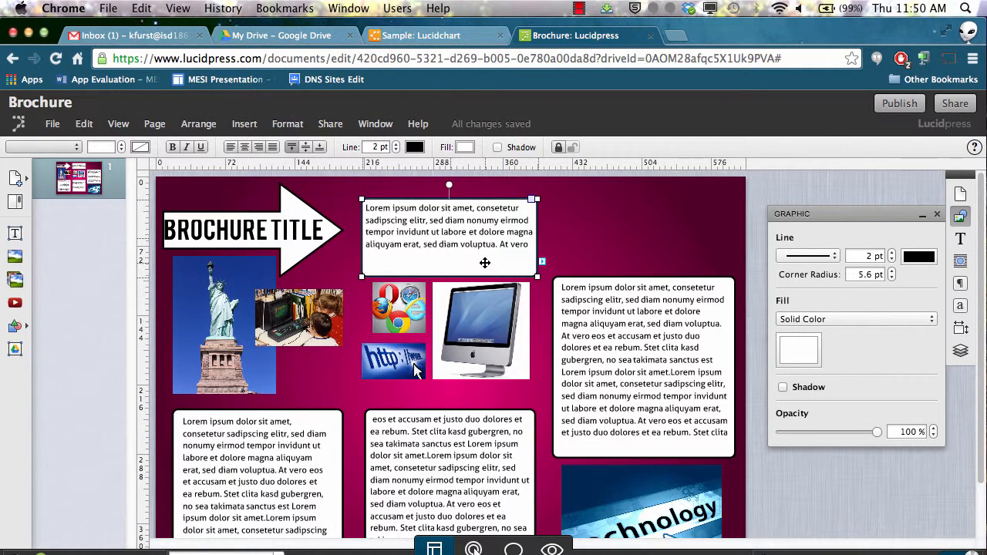
Browse the shape library and the Google Drive file picker without inserting anything
click(17, 326)
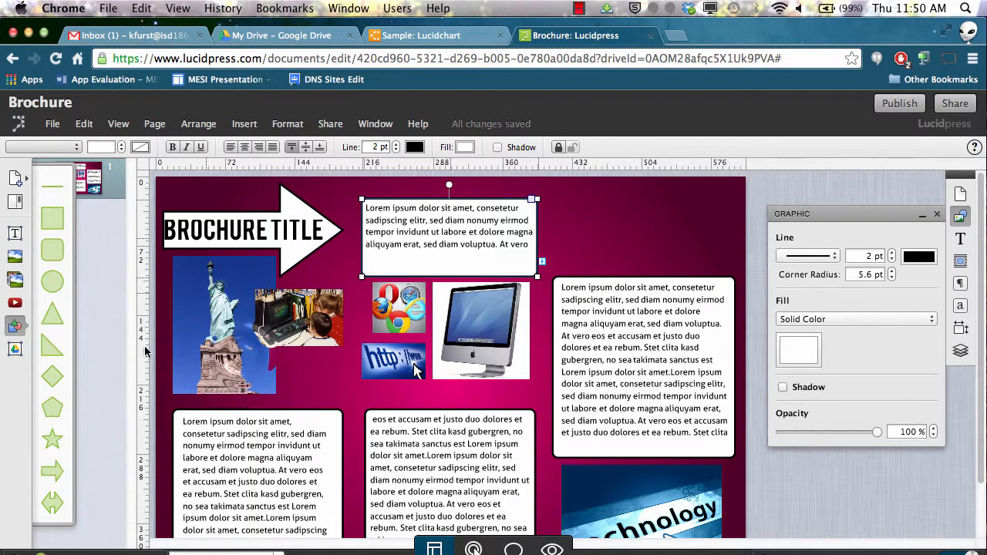
click(245, 357)
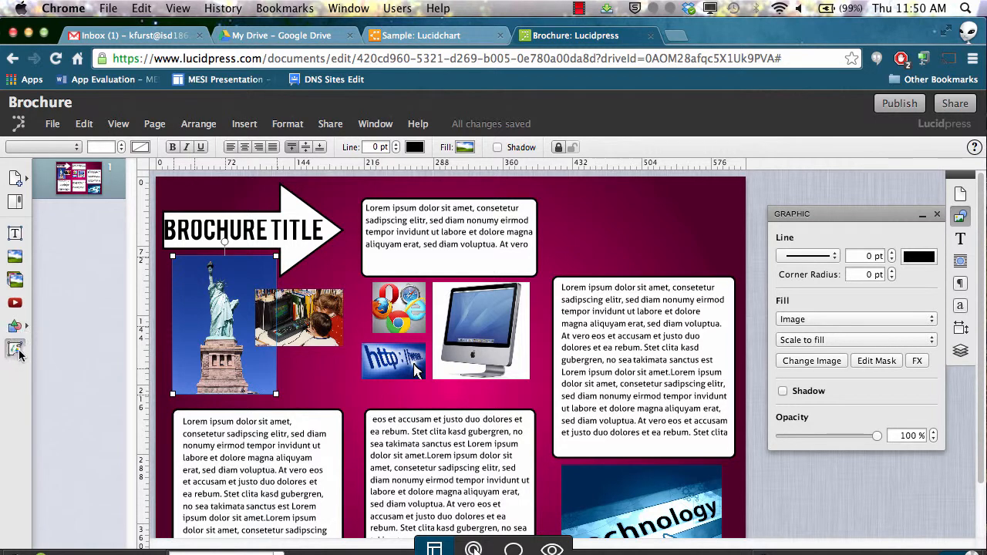
click(14, 348)
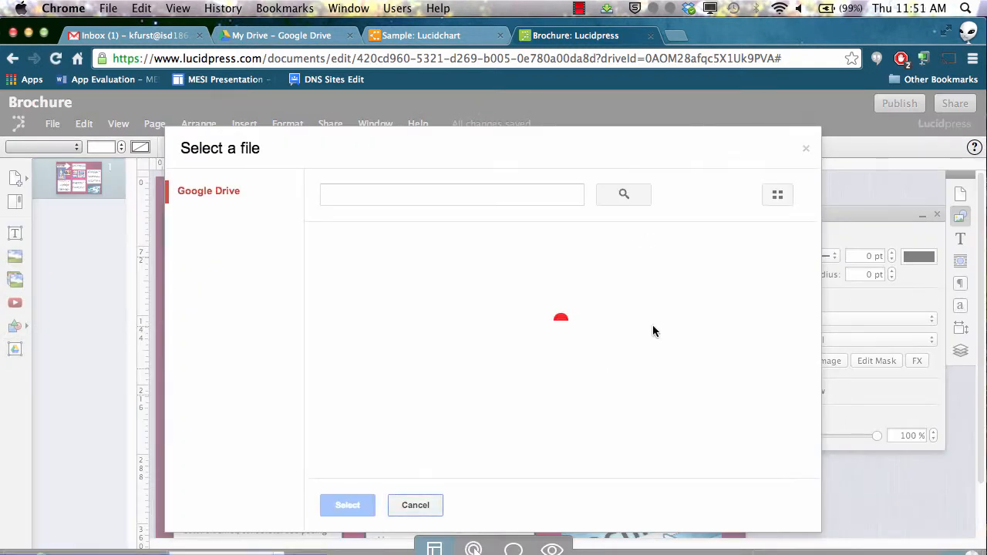
click(807, 149)
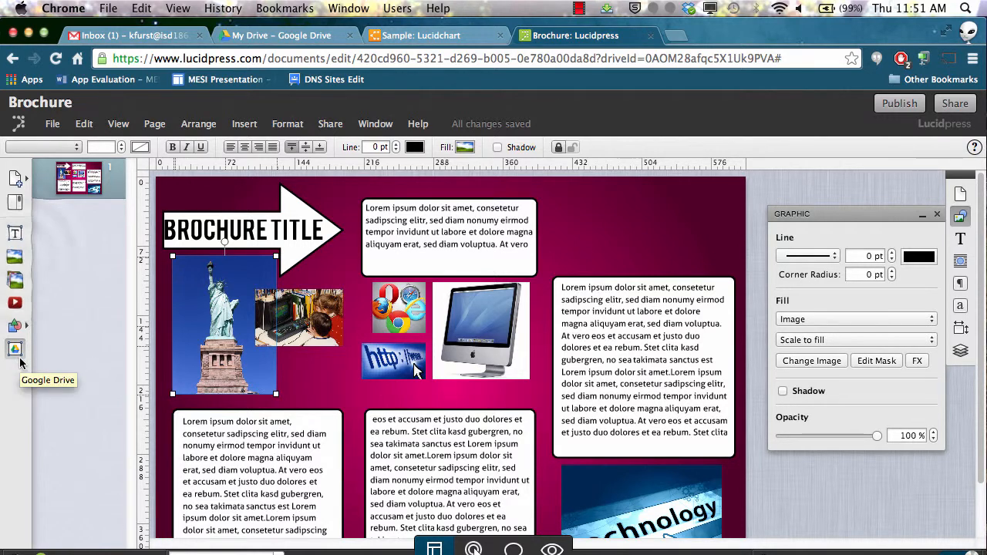
Open the Image Manager and browse the Team Images collection
click(16, 257)
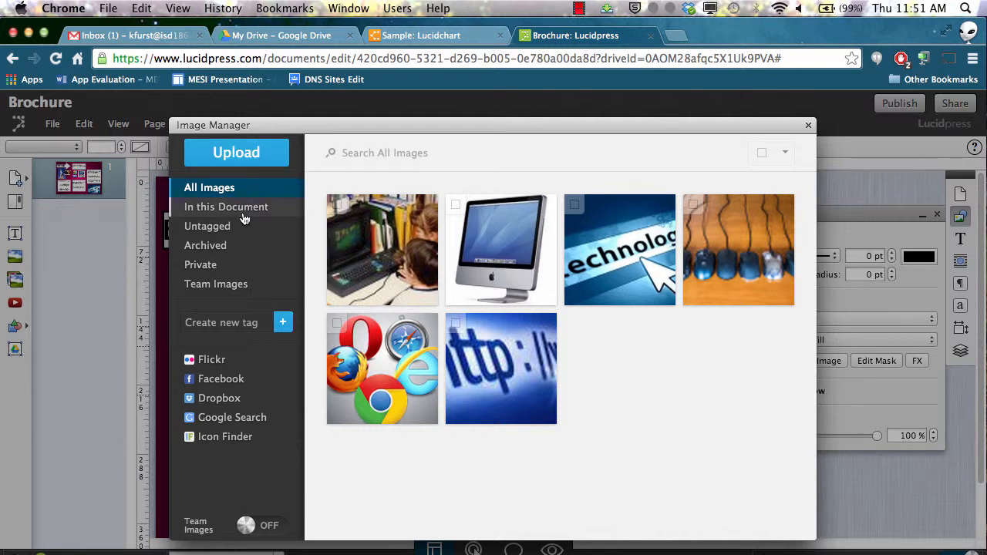
click(263, 288)
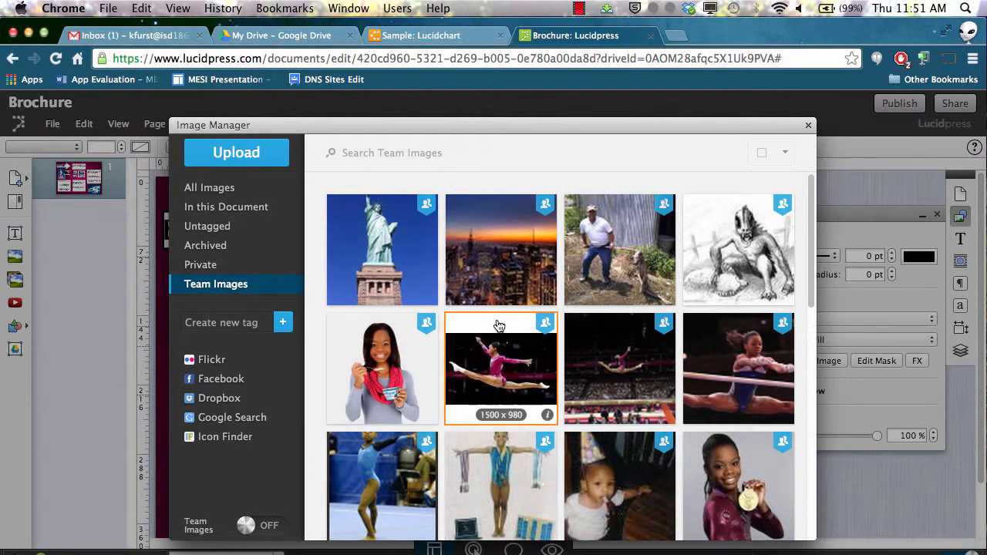
scroll(499, 325, down, 5)
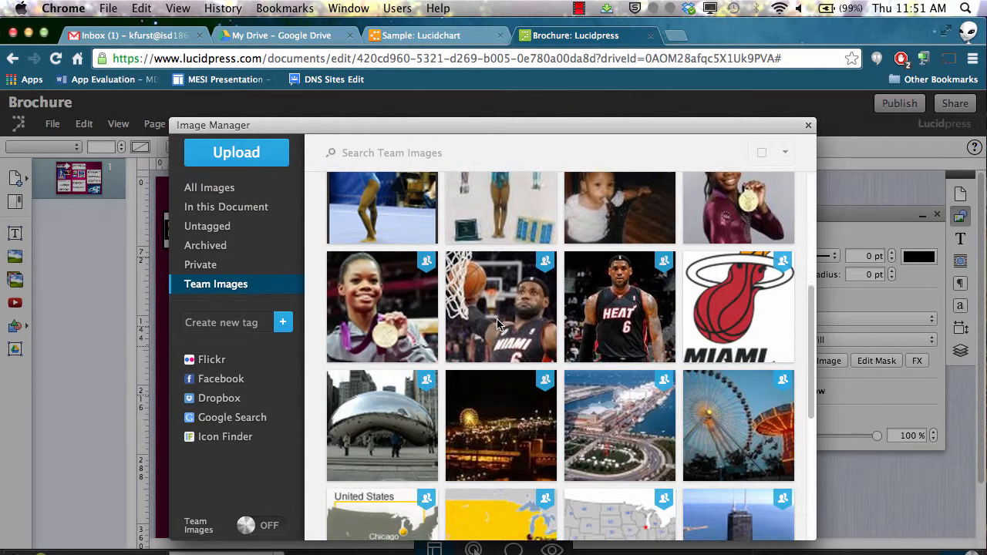
scroll(498, 325, down, 5)
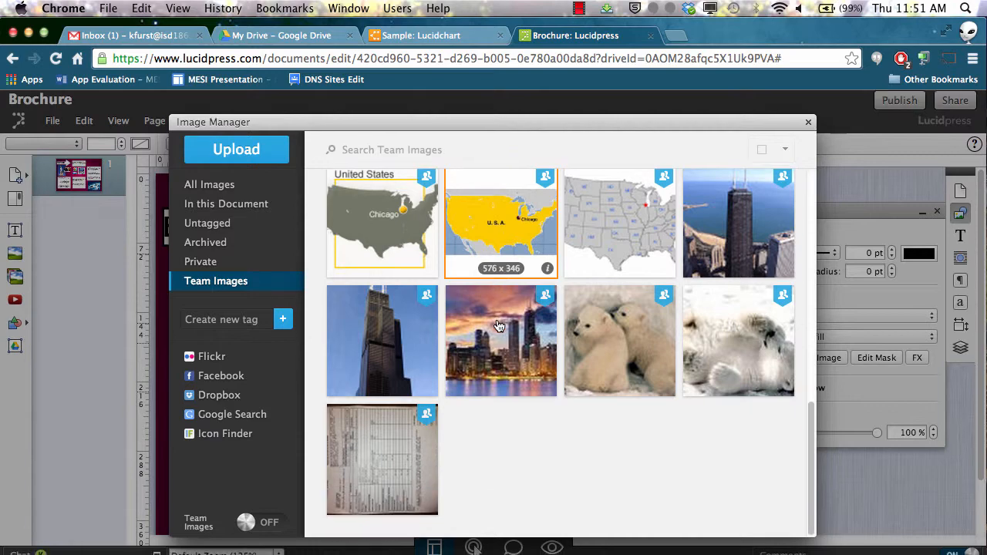
scroll(499, 325, up, 5)
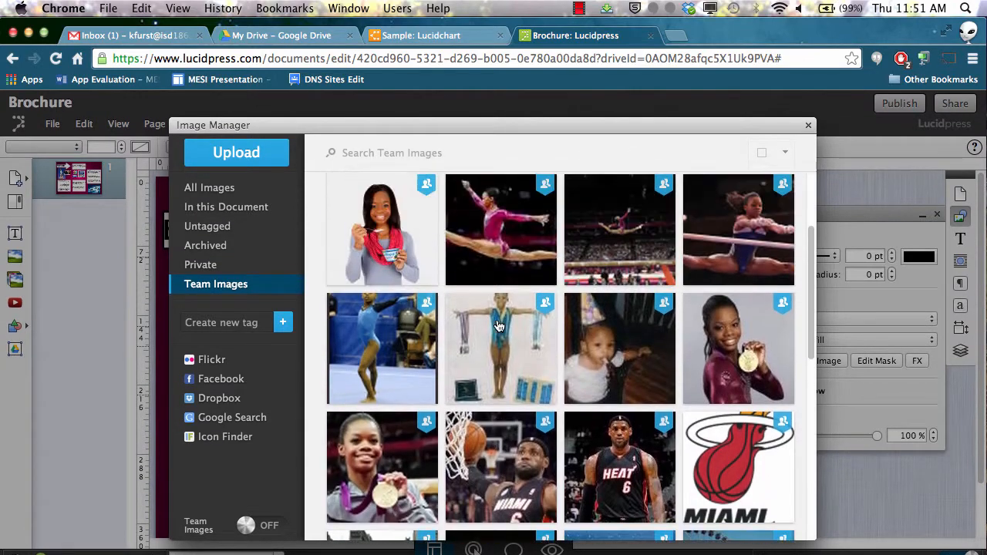
scroll(500, 325, up, 3)
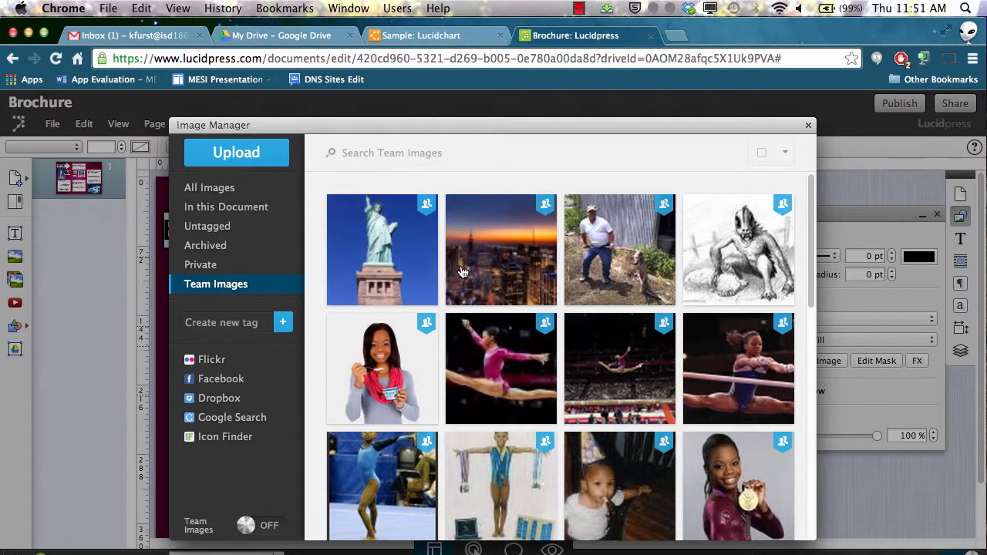
scroll(463, 260, down, 10)
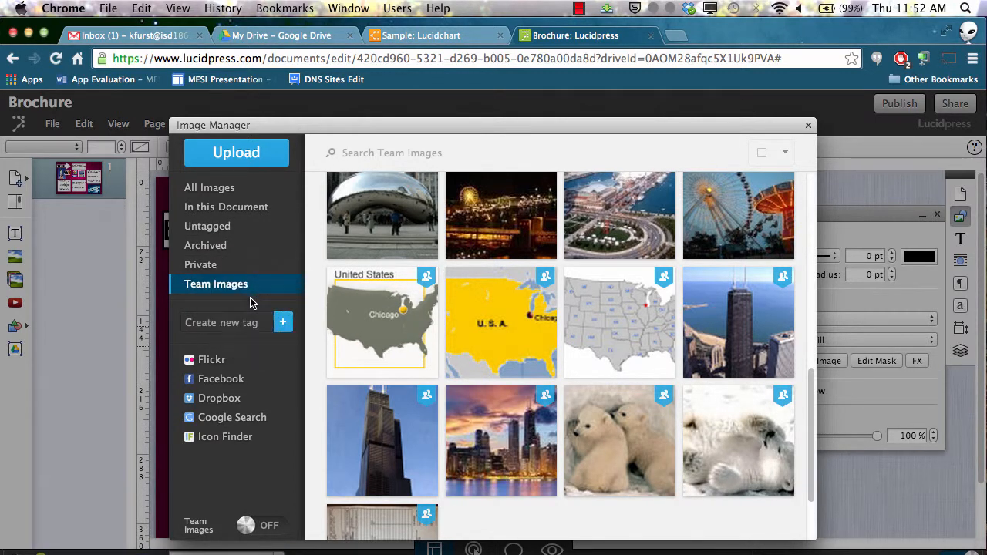
Search Google images for technology in the Image Manager, browse the results, and close the manager
click(255, 423)
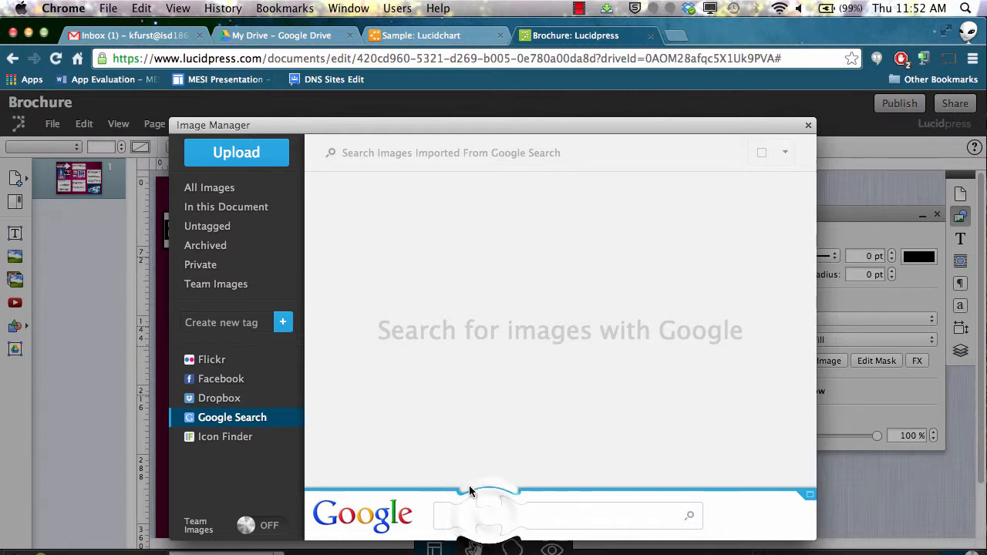
click(492, 517)
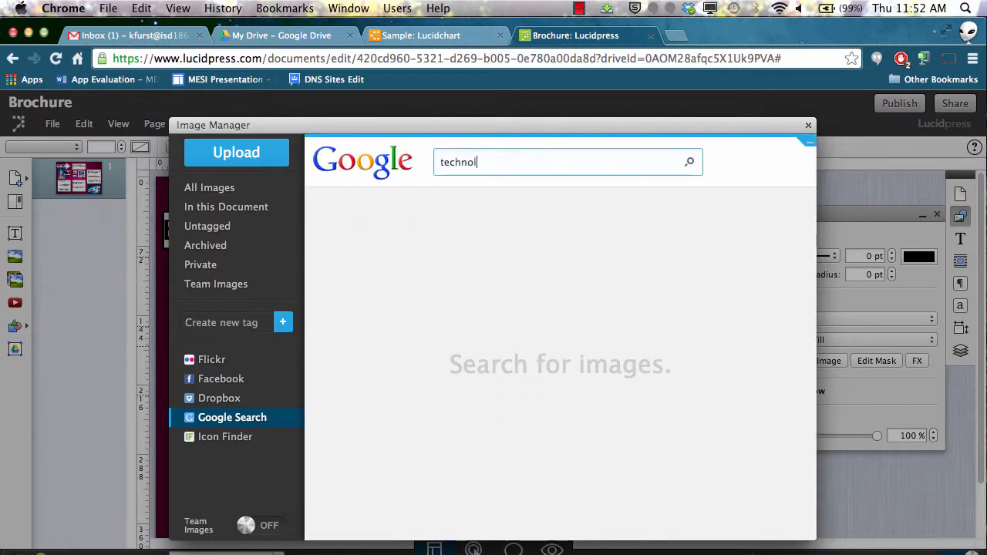
key(Return)
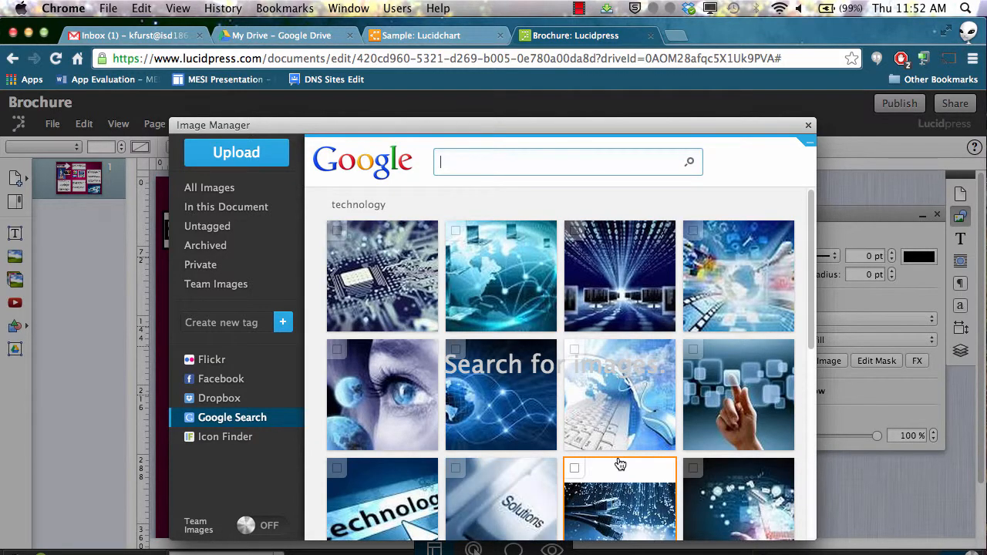
scroll(621, 463, down, 3)
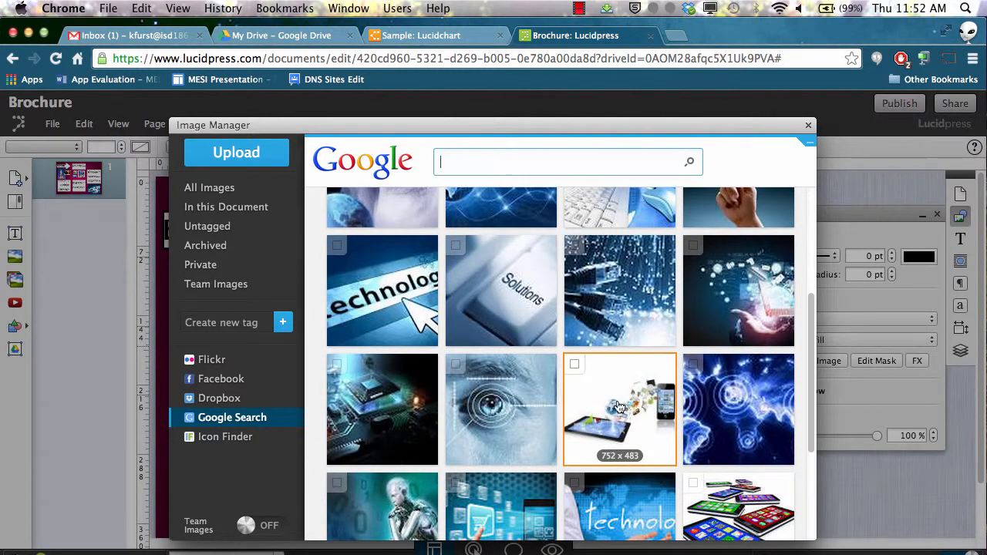
scroll(620, 461, down, 3)
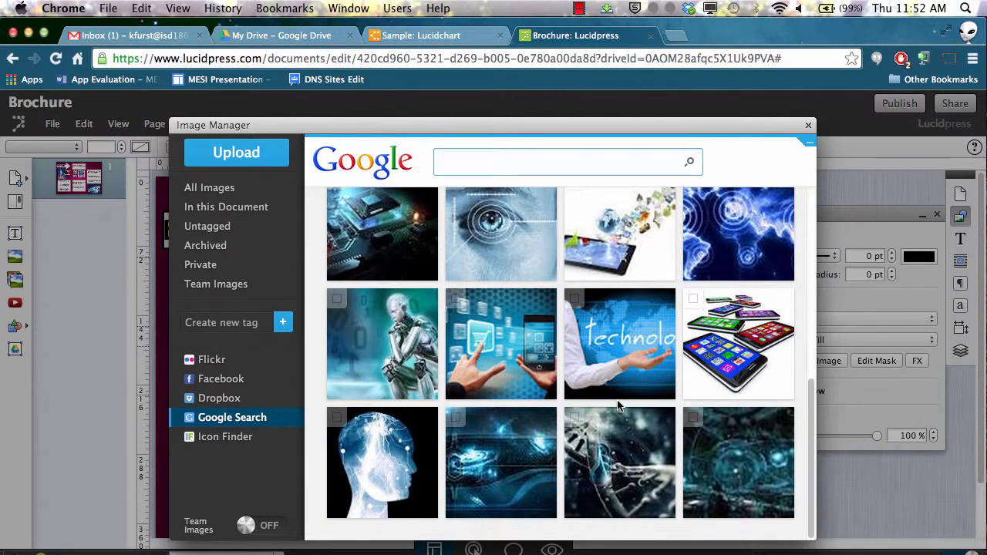
scroll(620, 407, up, 2)
scroll(619, 407, up, 5)
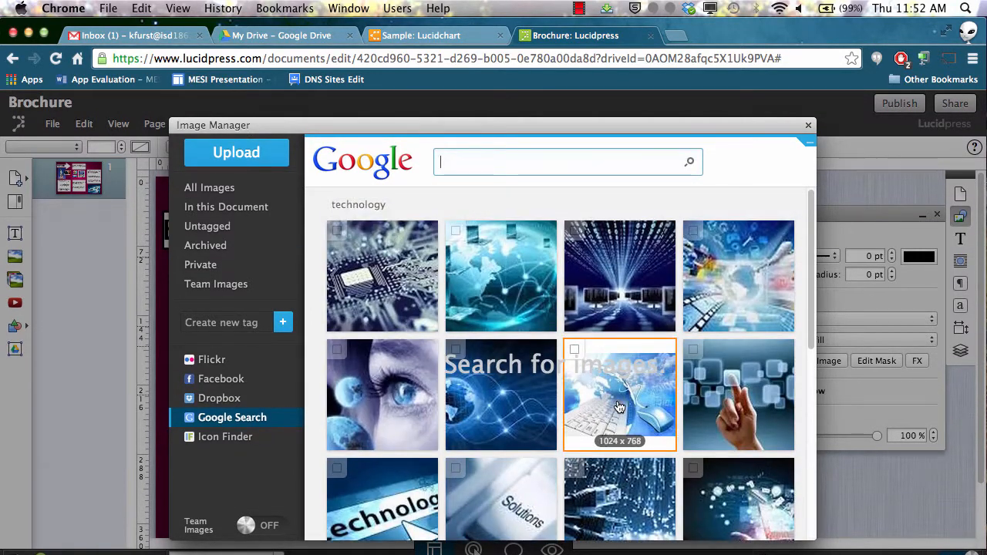
click(809, 125)
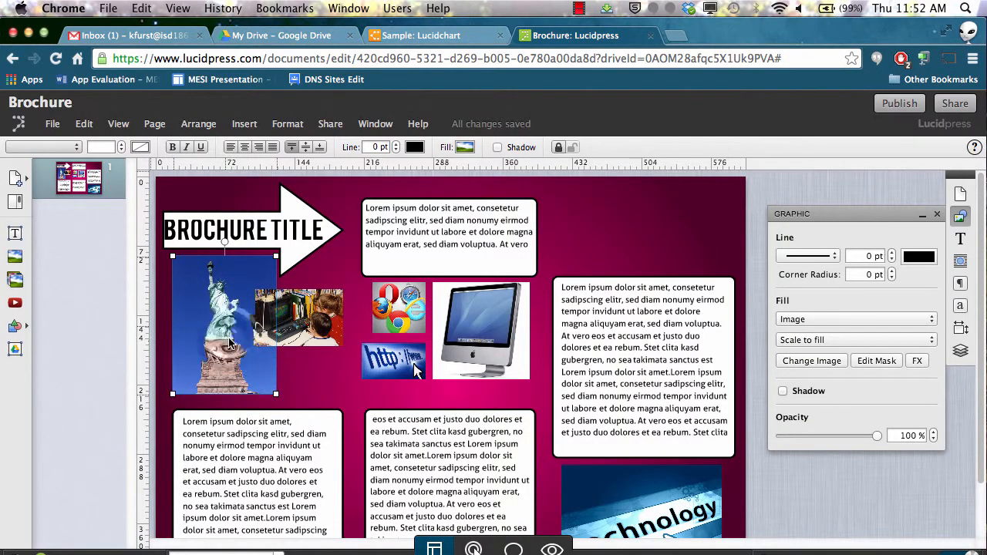
drag(224, 237, 226, 257)
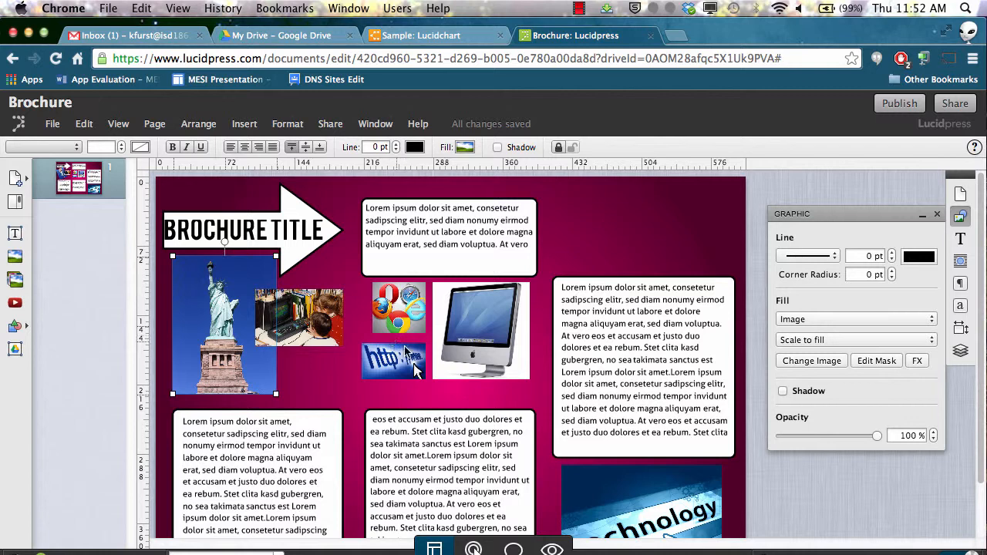
scroll(366, 467, down, 3)
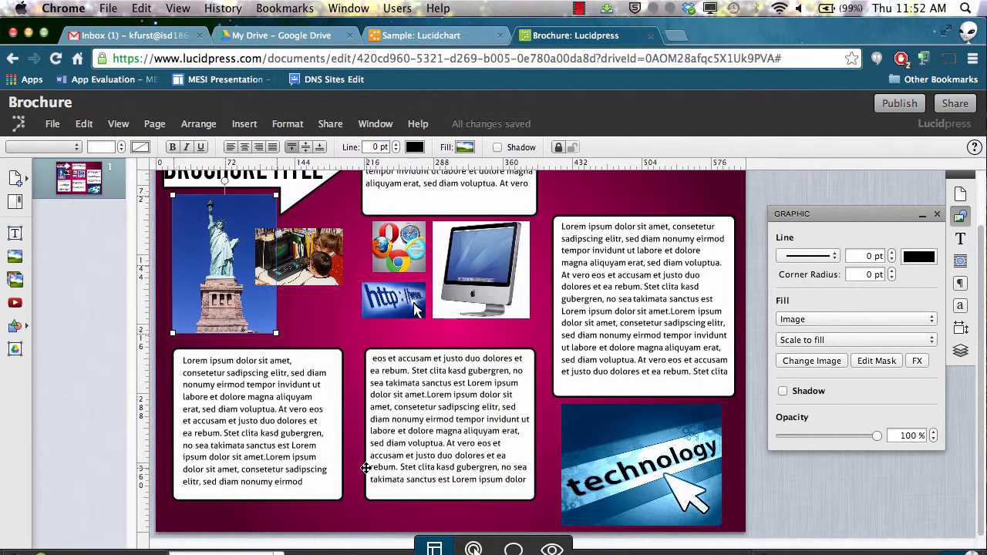
scroll(408, 388, up, 3)
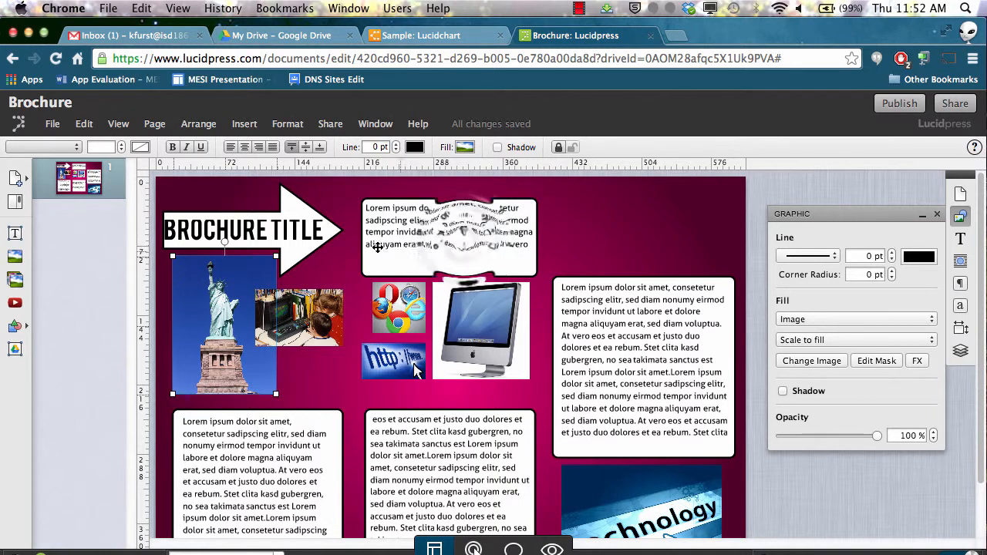
click(465, 240)
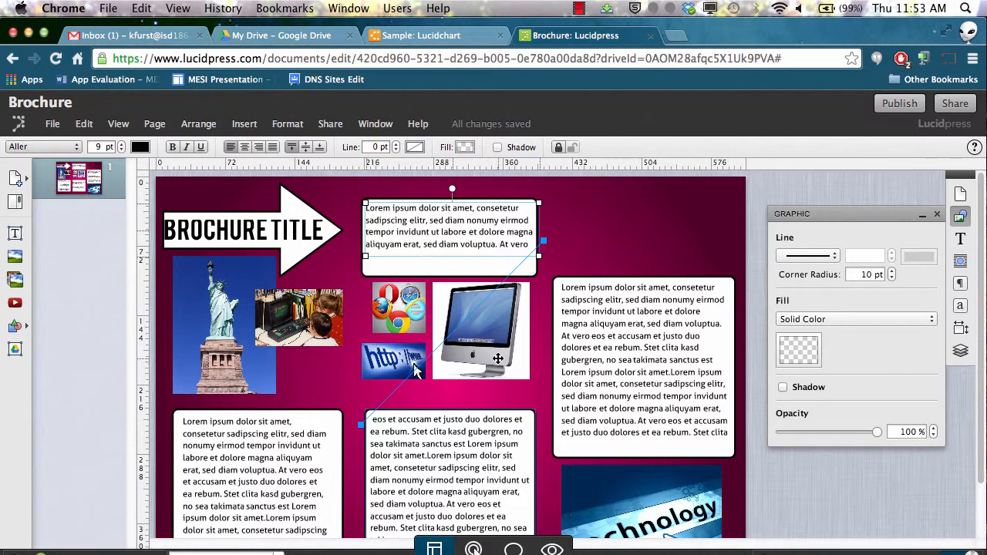
scroll(499, 359, down, 1)
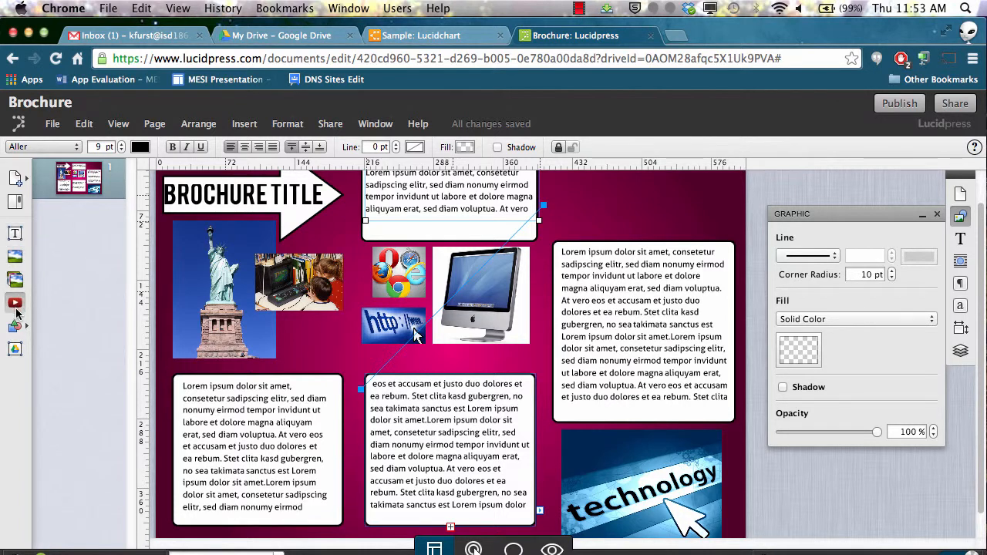
Insert a YouTube video element without entering a source and delete it again
click(16, 306)
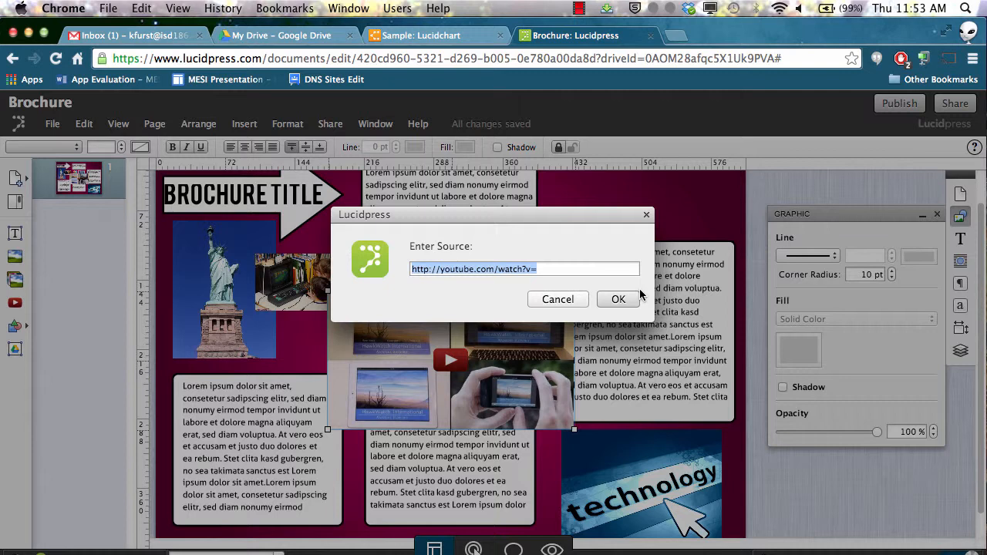
click(562, 300)
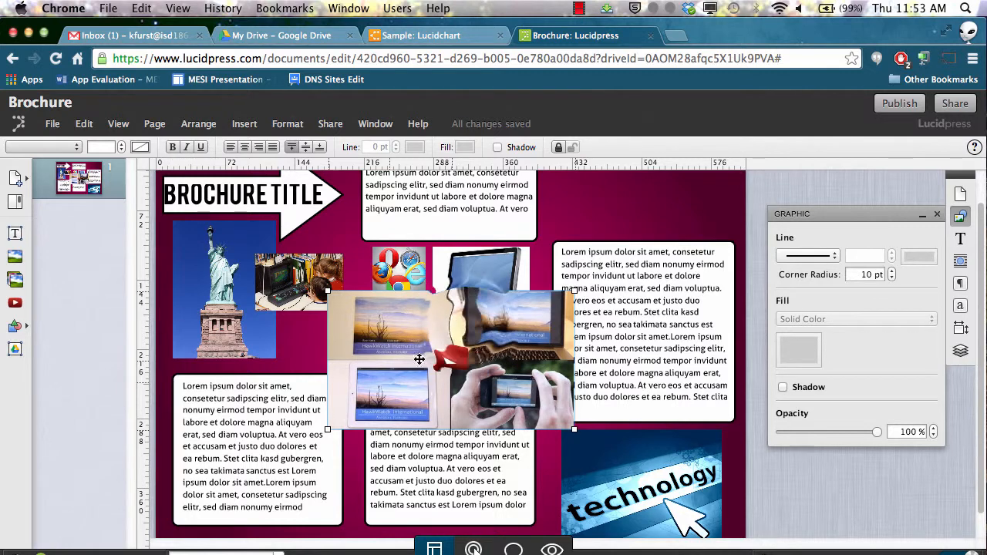
right_click(470, 330)
click(501, 475)
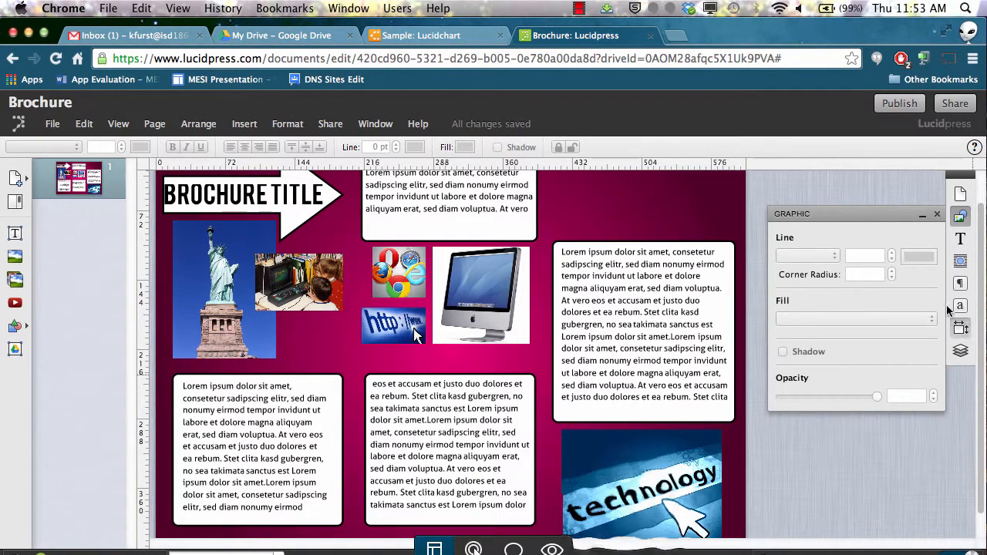
Select the technology image and review its graphic properties, the page's layer list, and the paragraph style and text panels
drag(645, 506, 626, 518)
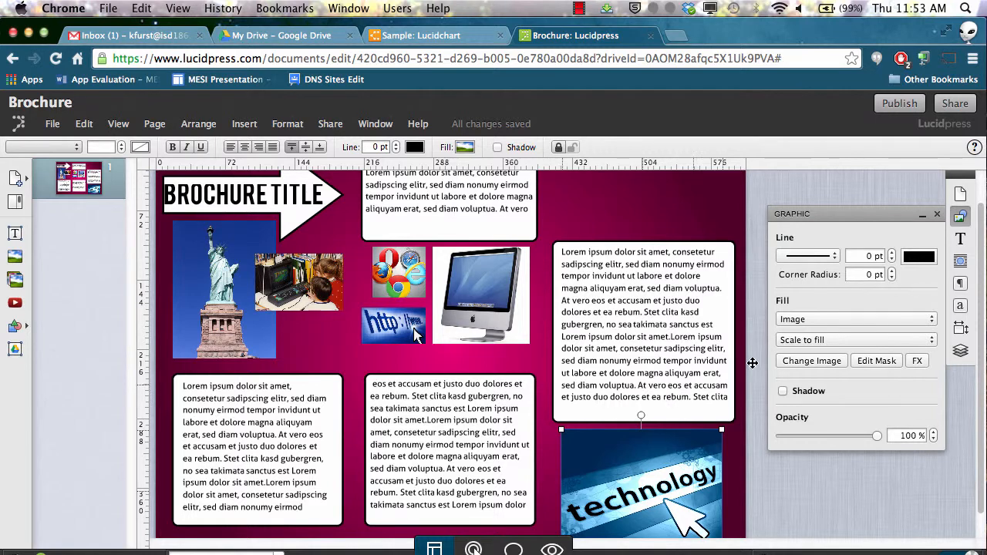
click(959, 352)
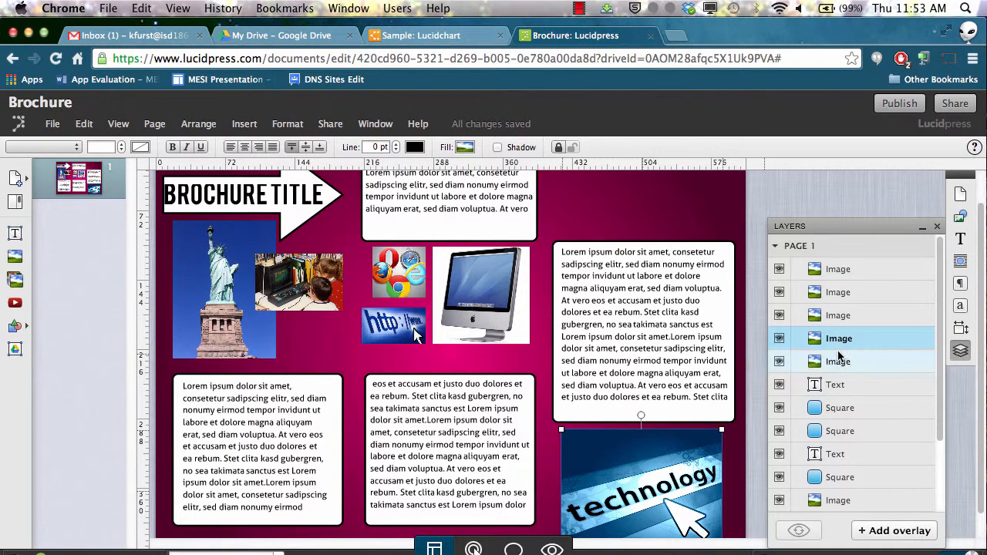
scroll(837, 359, down, 3)
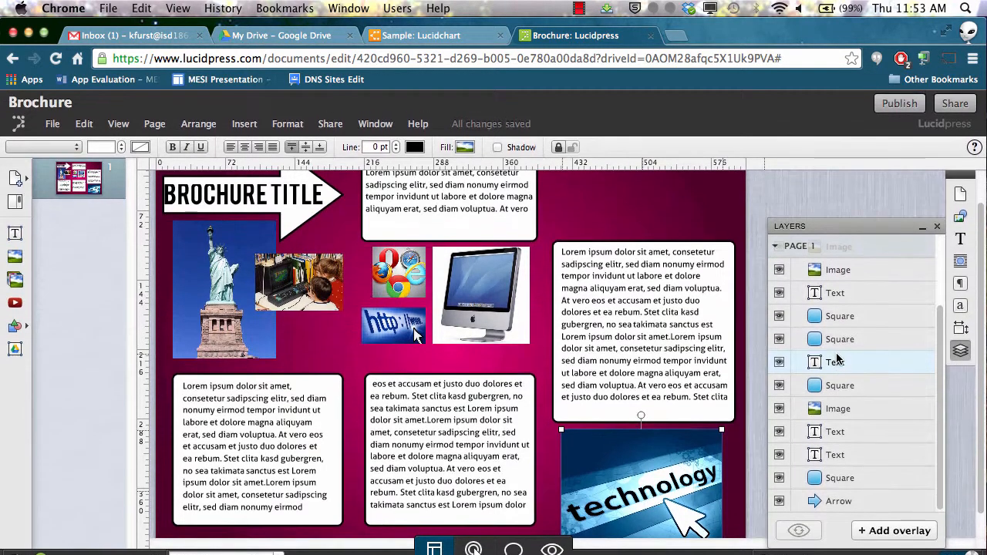
scroll(837, 358, up, 3)
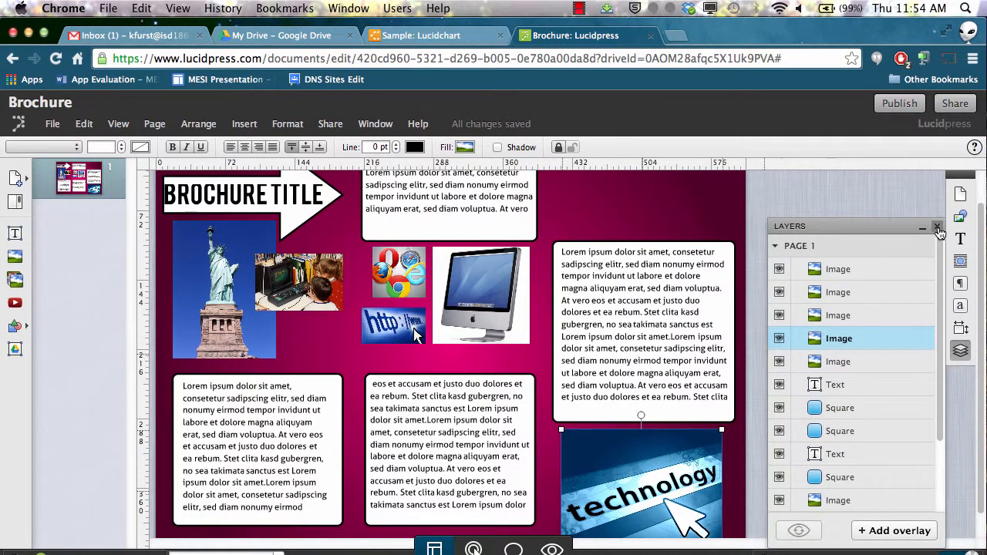
click(938, 228)
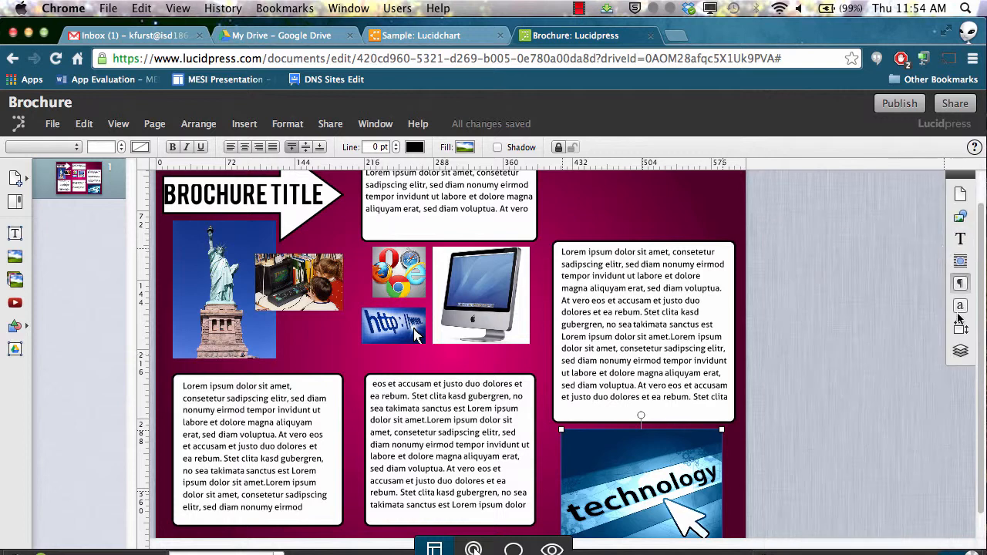
click(959, 289)
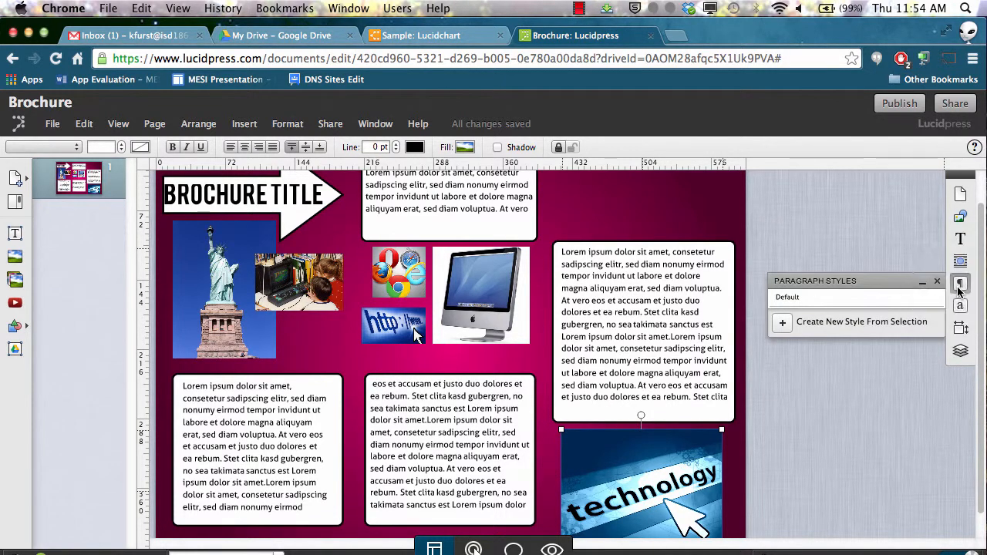
click(960, 239)
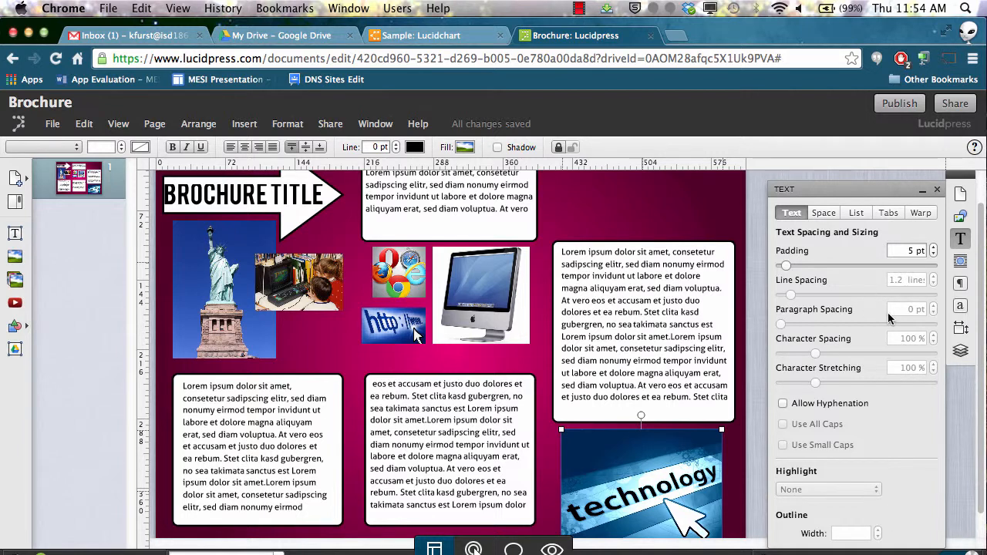
Open the Share and publish dialog, browse its Sharing, Publish and Embed tabs and embed sizes, and close it
click(833, 172)
click(877, 105)
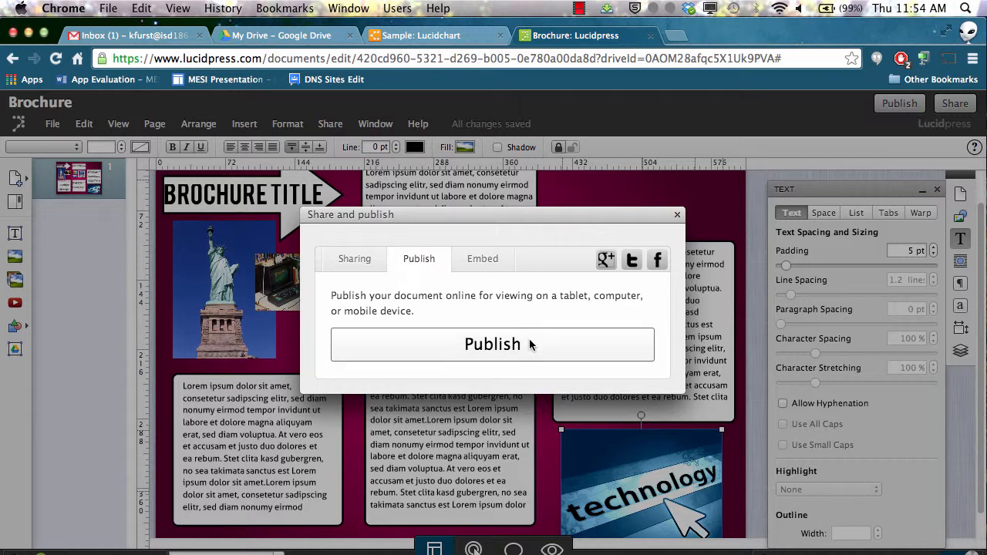
click(357, 261)
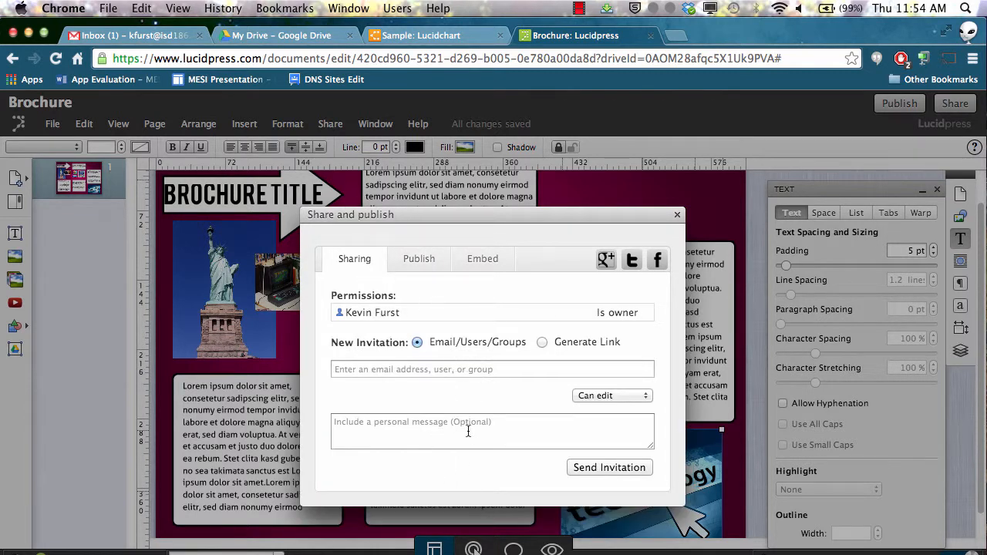
click(419, 259)
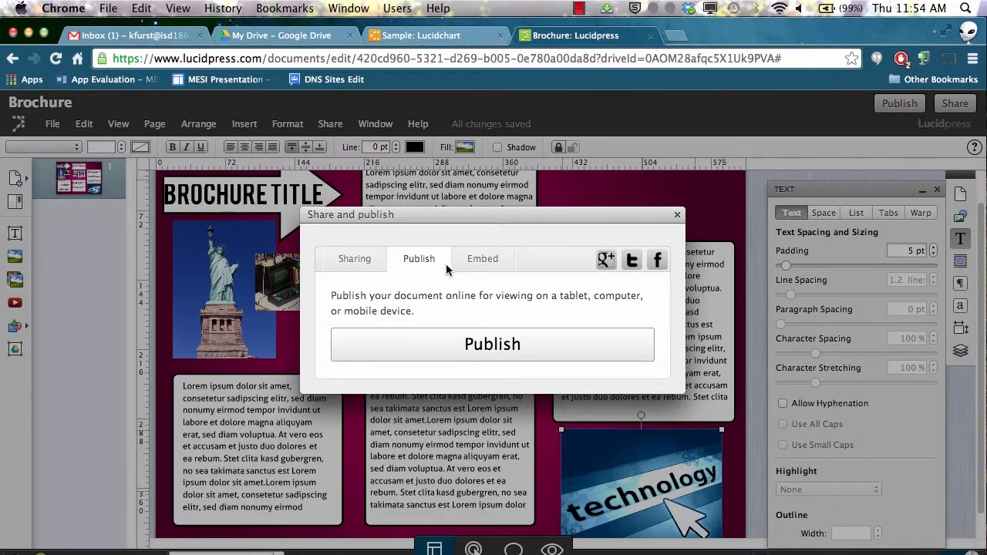
click(484, 259)
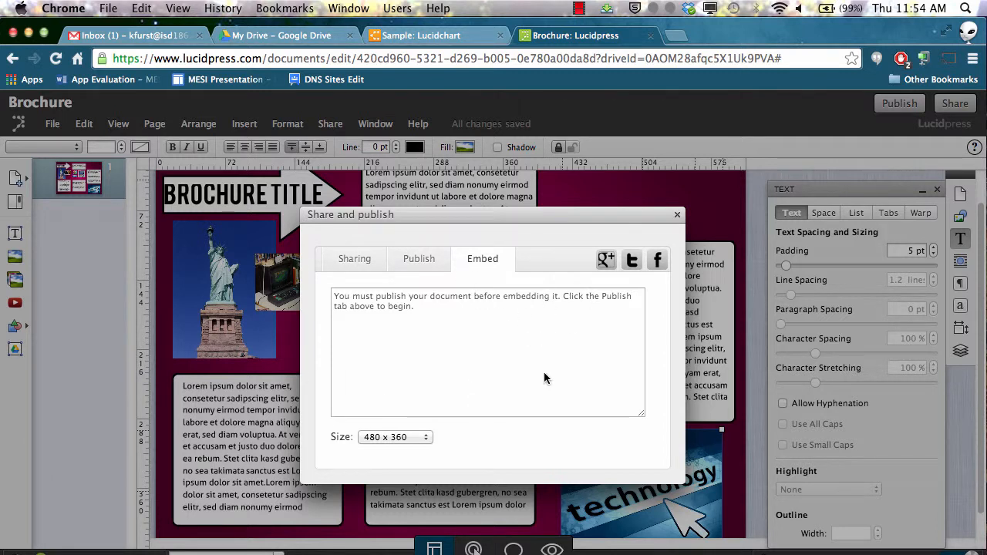
click(386, 438)
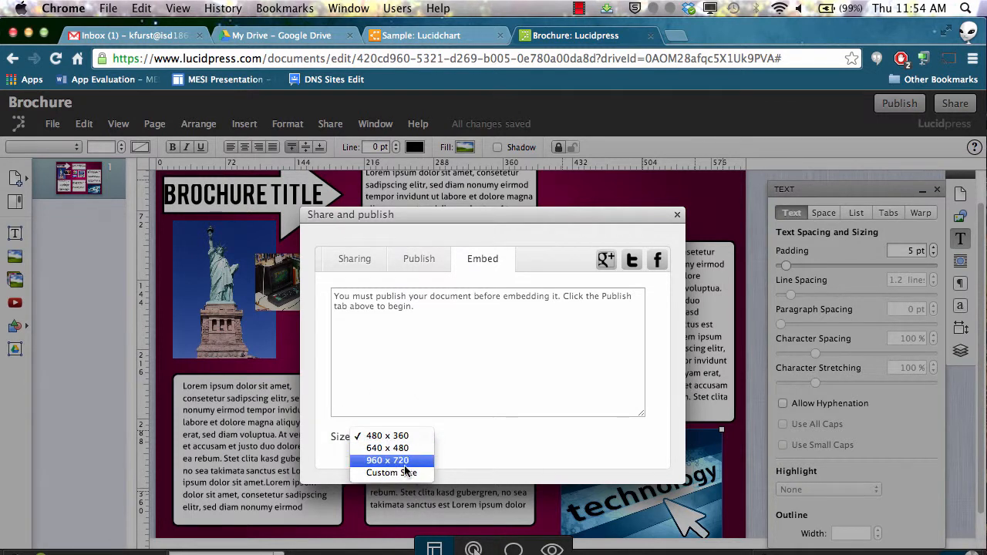
click(552, 386)
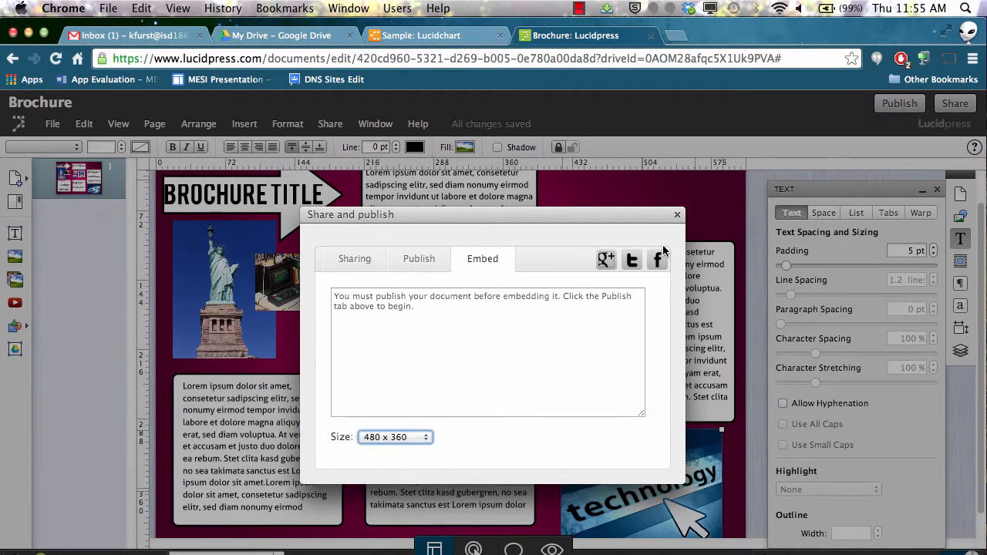
click(677, 216)
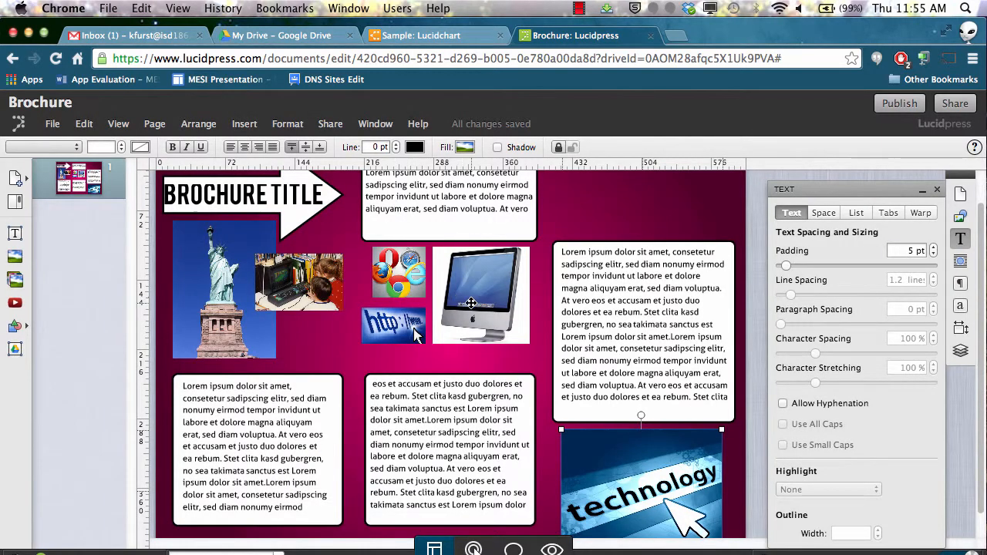
Open the Download As dialog with PDF format and whole-document content, then close it
scroll(403, 288, up, 1)
click(53, 124)
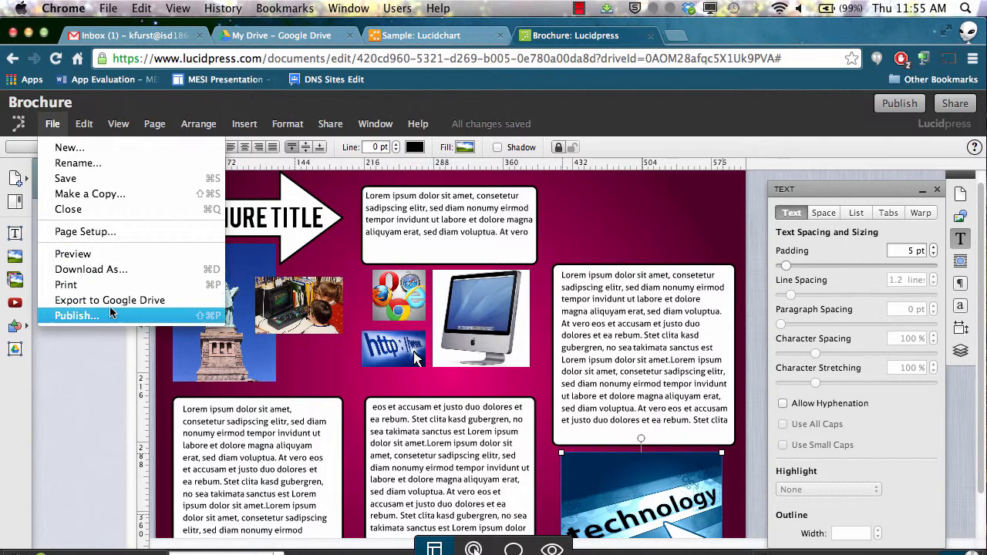
click(121, 269)
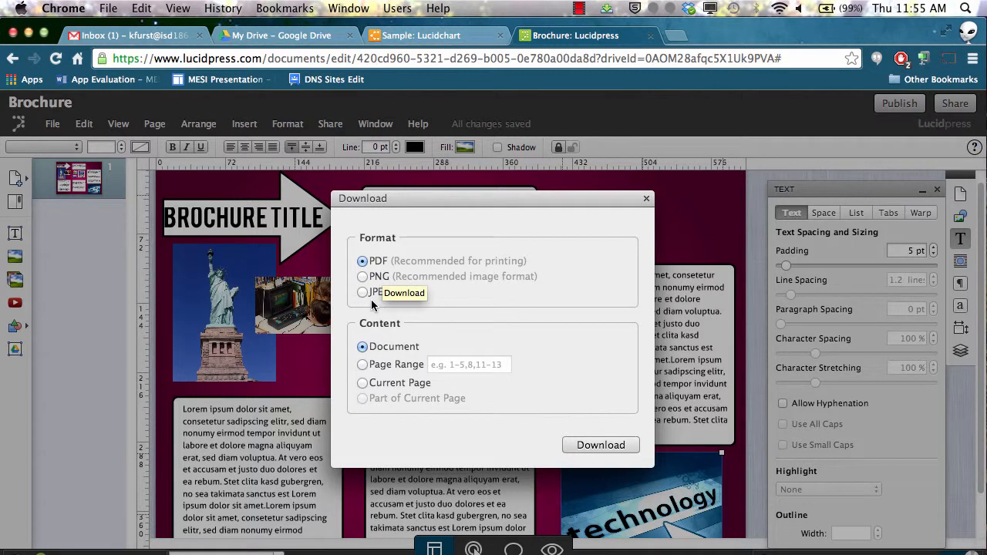
click(598, 445)
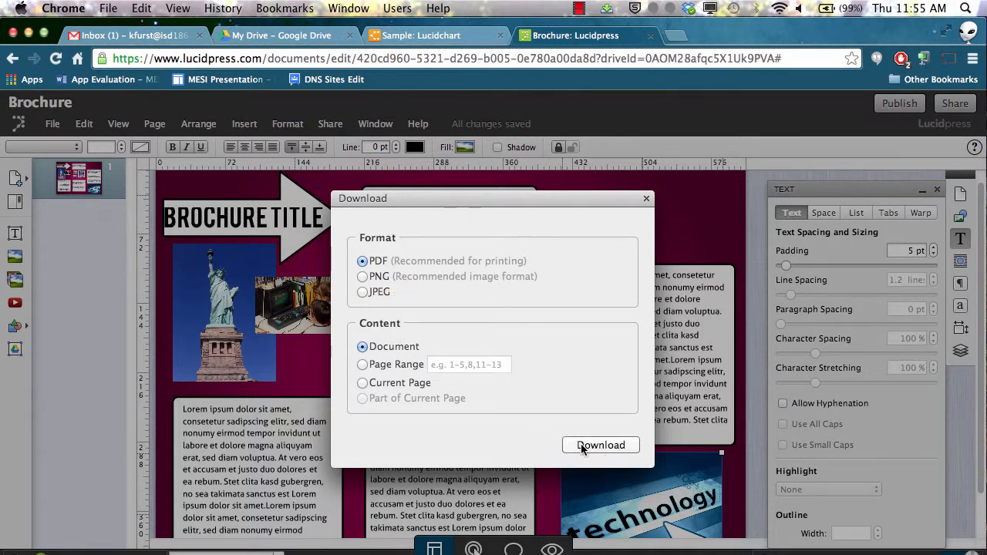
click(645, 198)
Export the whole document to Google Drive as a PDF
click(52, 123)
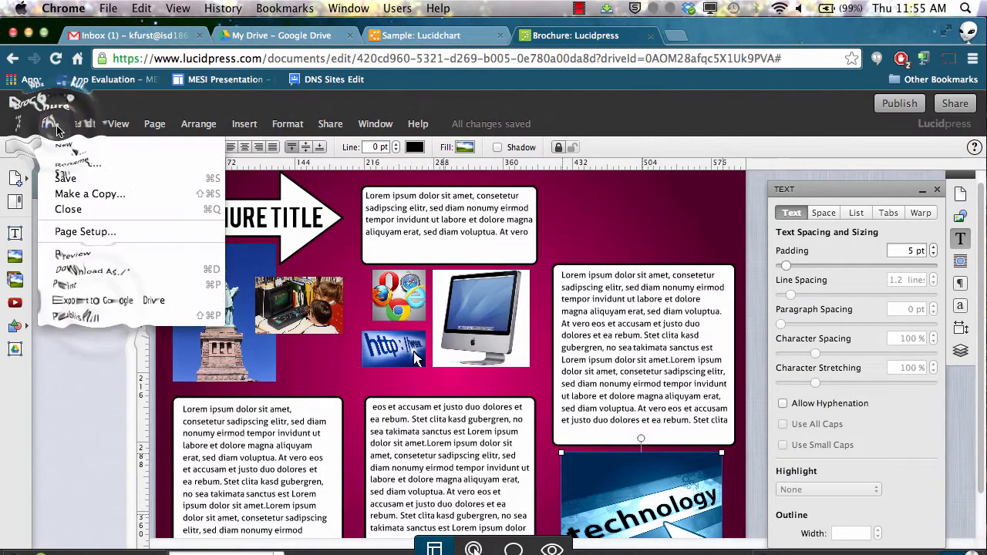
click(97, 305)
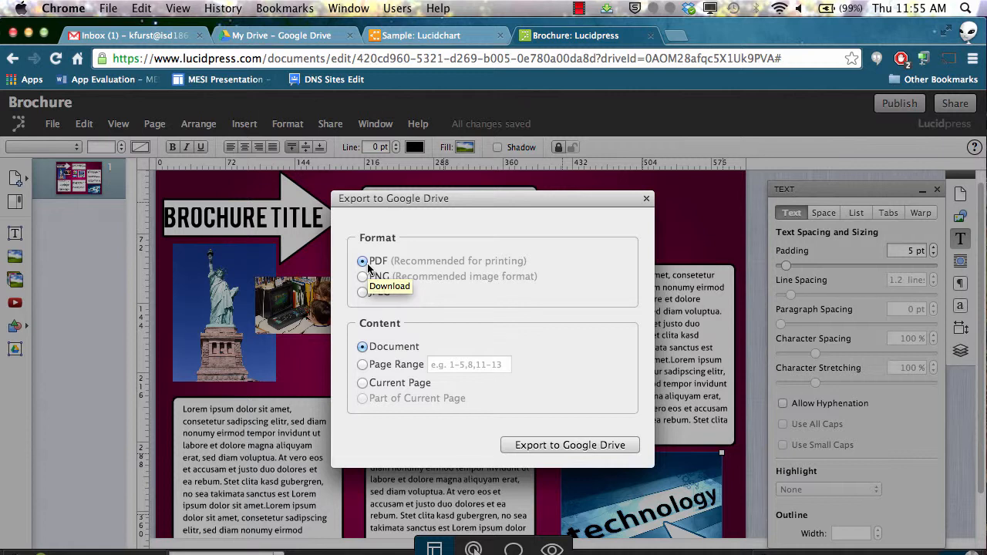
click(550, 446)
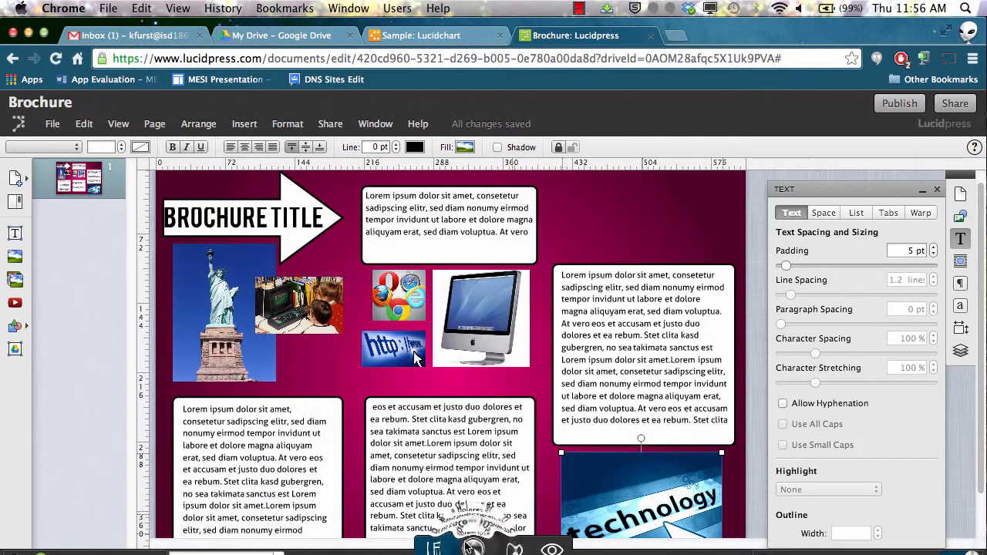
Switch to Interactivity Mode, then Comment Mode, and dismiss the Comment Mode tip
click(474, 549)
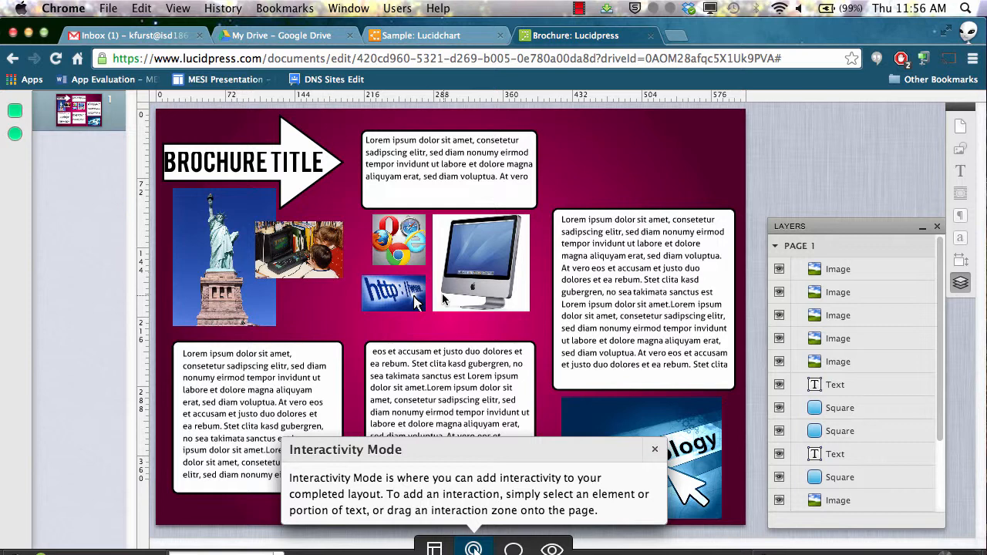
click(513, 549)
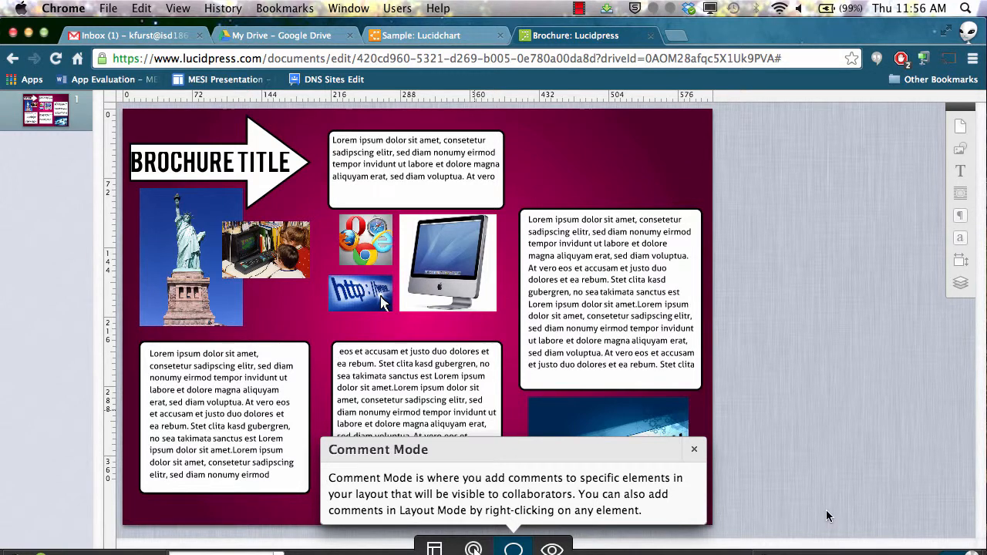
click(695, 449)
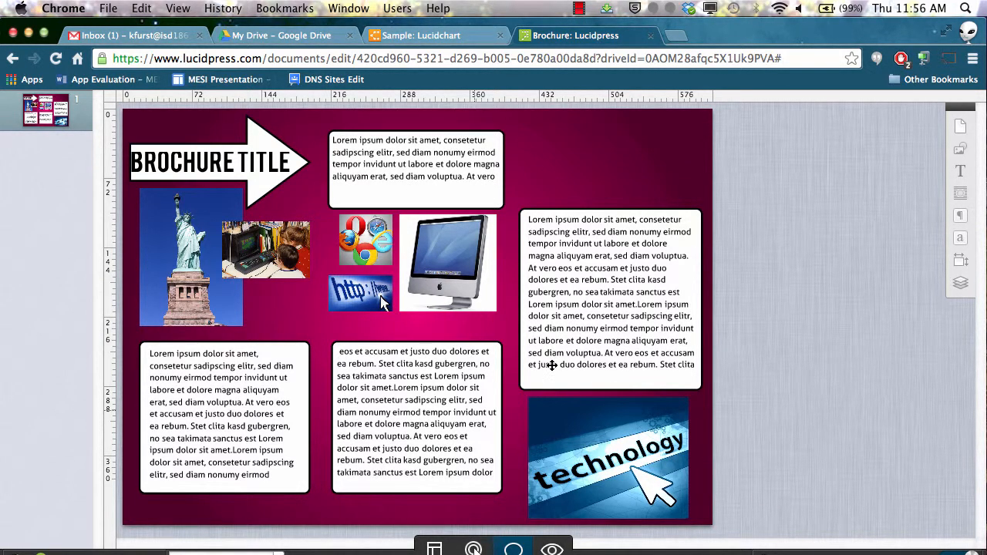